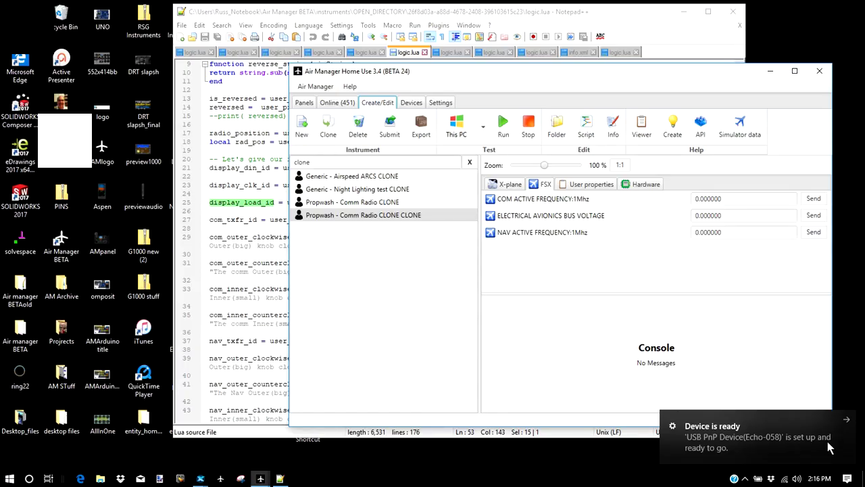
Dismiss the 'Device is ready' notification and open the instrument's Lua script.
{"action": "left_click", "coordinate": [846, 419]}
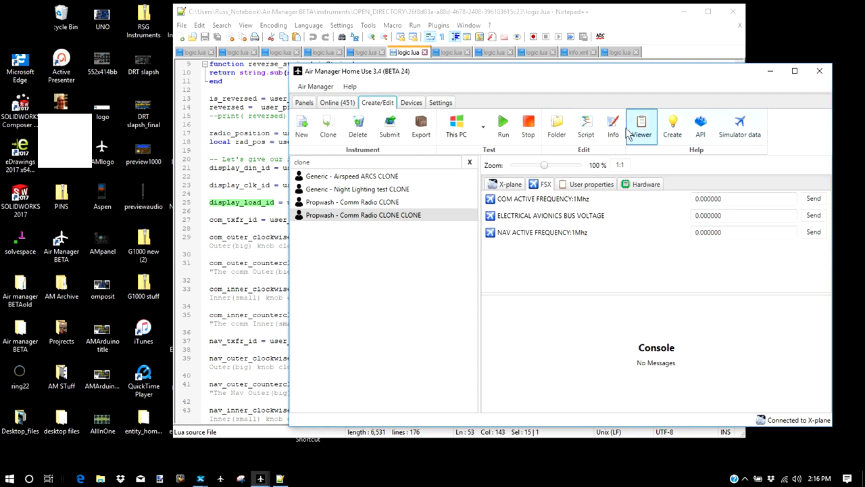
{"action": "left_click", "coordinate": [591, 126]}
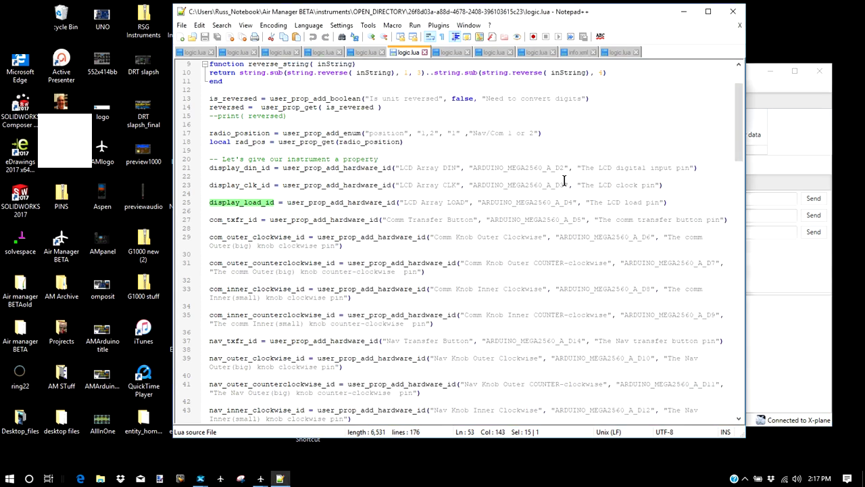
Review logic.lua's hardware pin lines: LCD DIN, CLK and LOAD on ARDUINO_MEGA2560 D2, D3, D4.
{"action": "scroll", "coordinate": [563, 180], "scroll_direction": "up", "scroll_amount": 3}
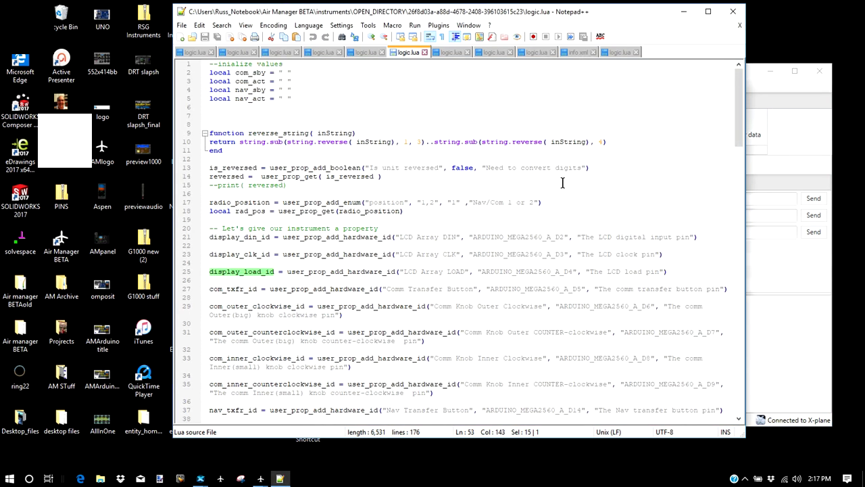
{"action": "scroll", "coordinate": [562, 183], "scroll_direction": "down", "scroll_amount": 1}
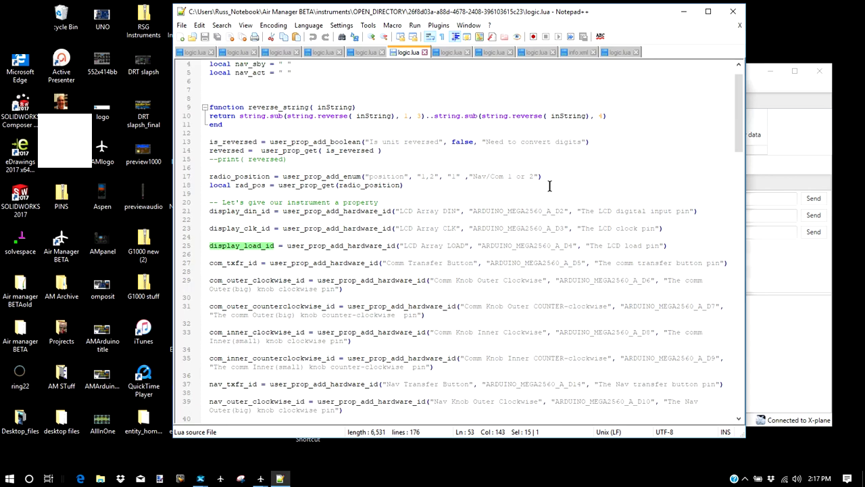
{"action": "left_click", "coordinate": [431, 216]}
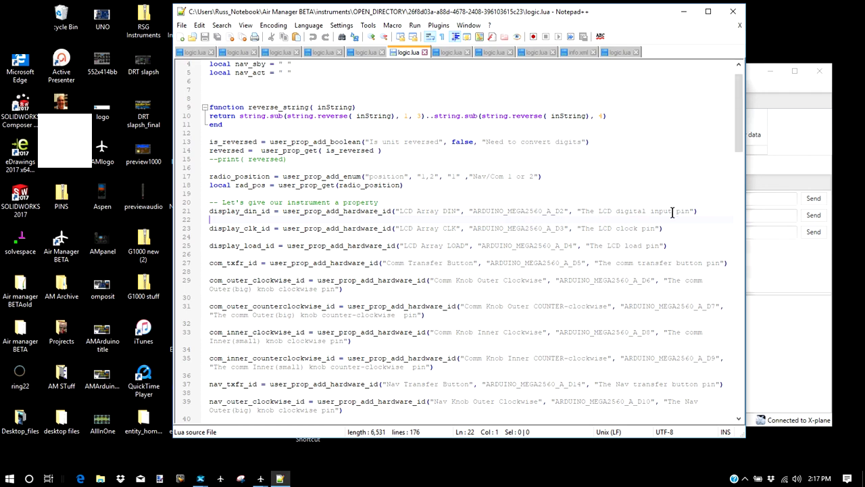
{"action": "scroll", "coordinate": [346, 223], "scroll_direction": "down", "scroll_amount": 1}
{"action": "scroll", "coordinate": [345, 222], "scroll_direction": "down", "scroll_amount": 7}
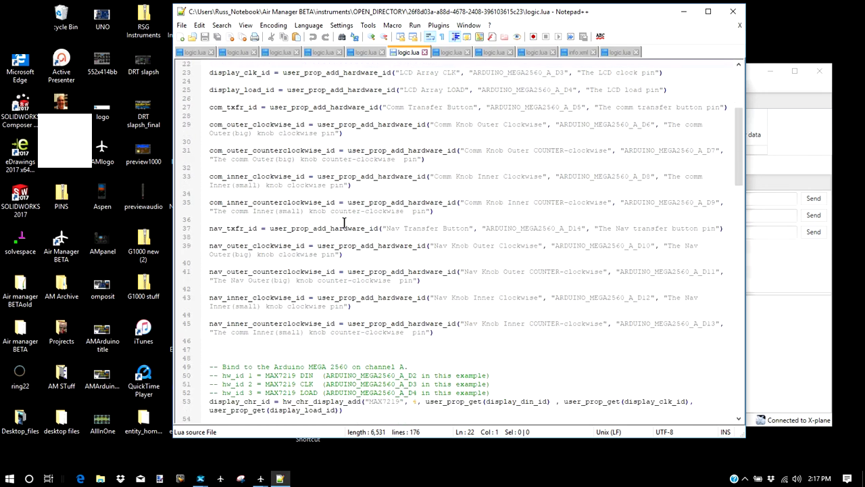
{"action": "scroll", "coordinate": [352, 219], "scroll_direction": "up", "scroll_amount": 5}
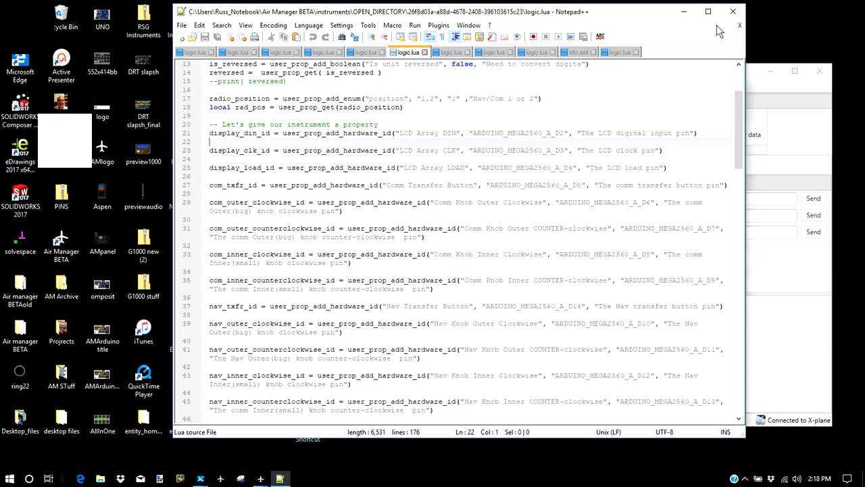
Look over the remaining functions in logic.lua, then close Notepad++.
{"action": "scroll", "coordinate": [514, 224], "scroll_direction": "down", "scroll_amount": 8}
{"action": "scroll", "coordinate": [515, 225], "scroll_direction": "down", "scroll_amount": 3}
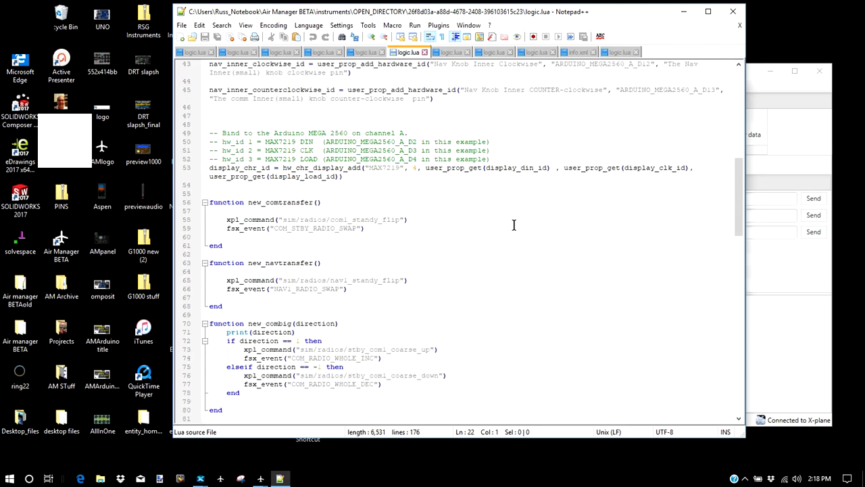
{"action": "scroll", "coordinate": [514, 224], "scroll_direction": "down", "scroll_amount": 13}
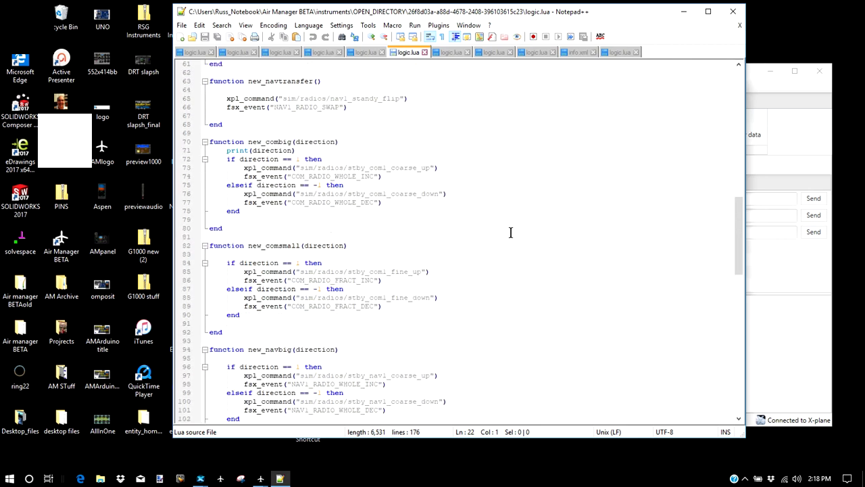
{"action": "scroll", "coordinate": [510, 232], "scroll_direction": "down", "scroll_amount": 15}
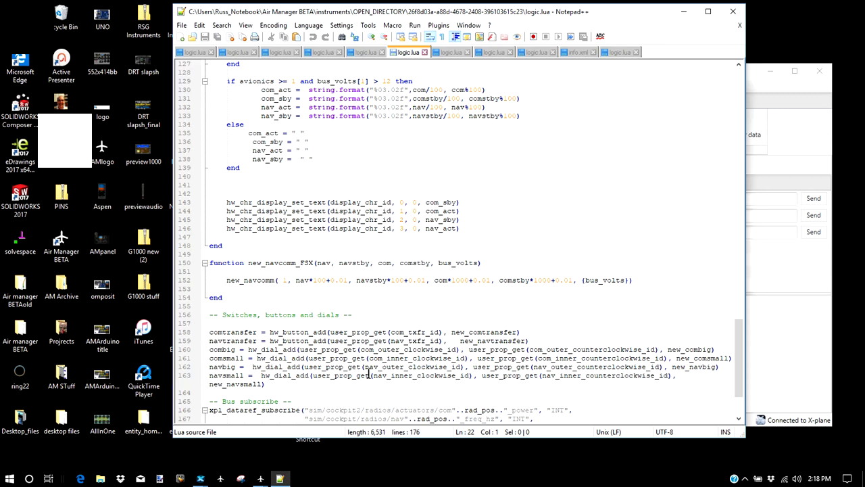
{"action": "scroll", "coordinate": [424, 159], "scroll_direction": "up", "scroll_amount": 5}
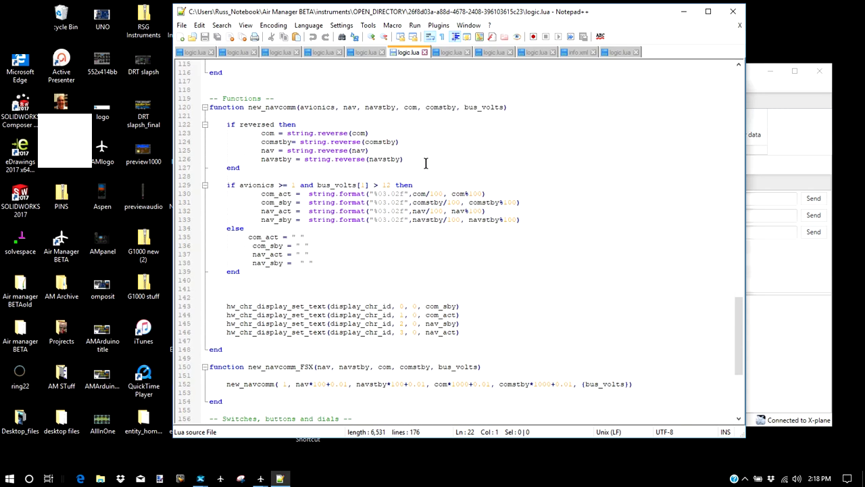
{"action": "left_click", "coordinate": [732, 12]}
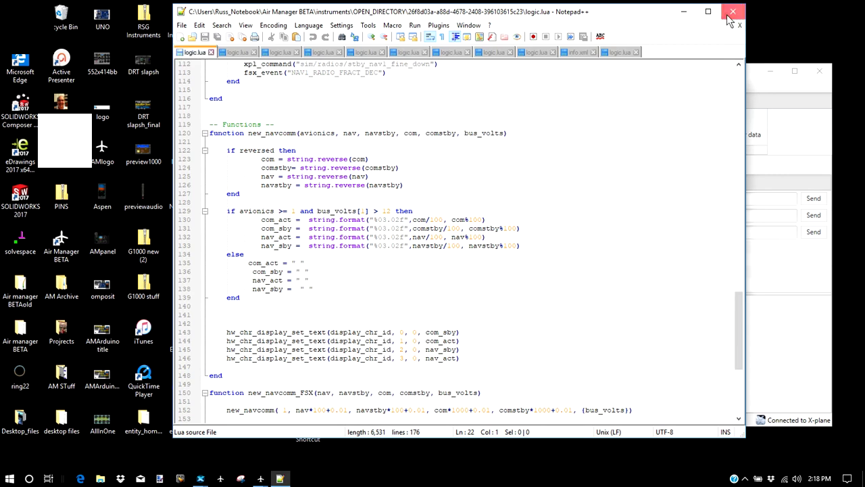
Select the Propwash panel and show the Comm Radio CLONE CLONE instrument's properties.
{"action": "left_click", "coordinate": [304, 103]}
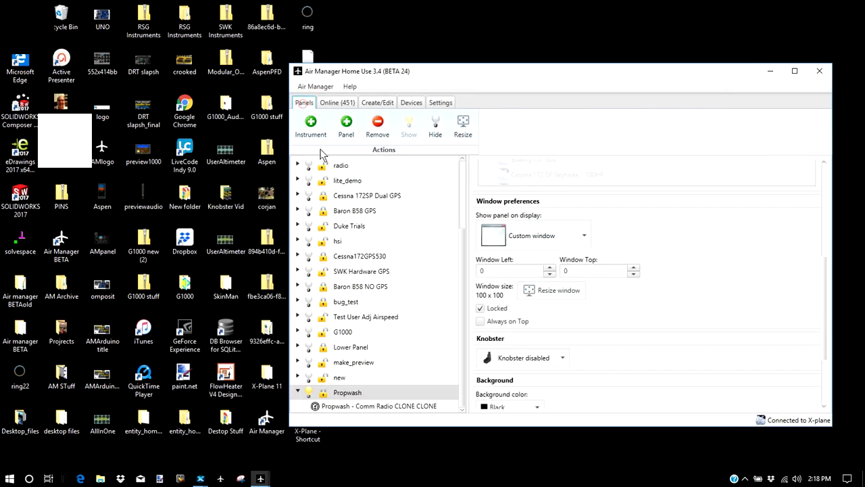
{"action": "left_click", "coordinate": [352, 403]}
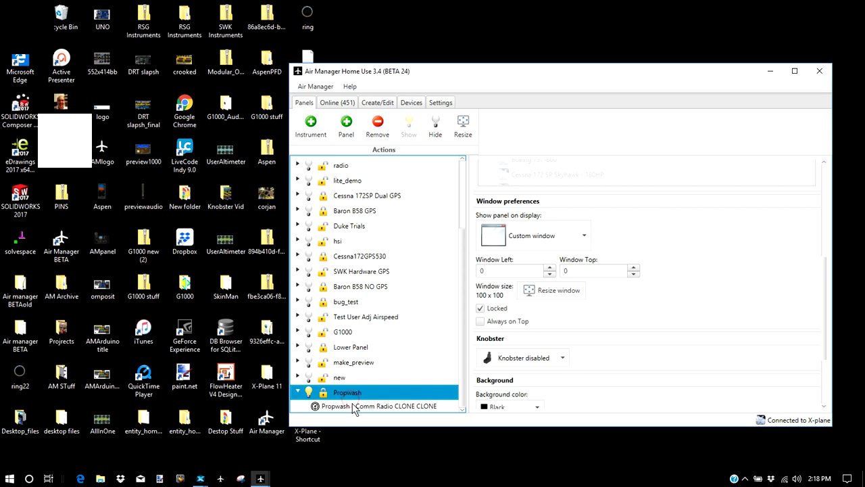
{"action": "left_click", "coordinate": [352, 404]}
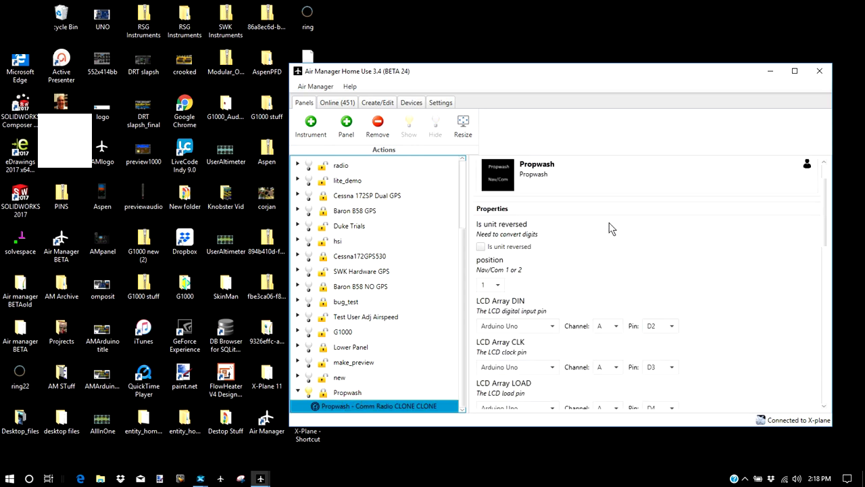
{"action": "left_click_drag", "start_coordinate": [580, 73], "coordinate": [386, 24]}
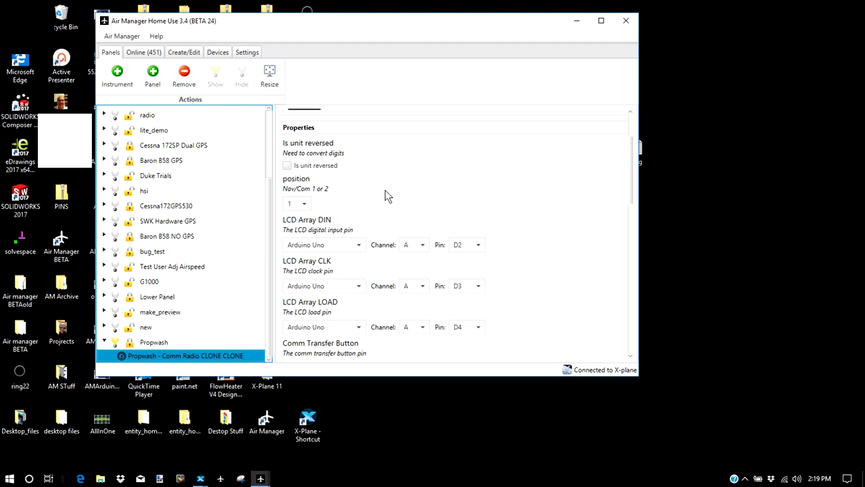
{"action": "scroll", "coordinate": [387, 195], "scroll_direction": "down", "scroll_amount": 1}
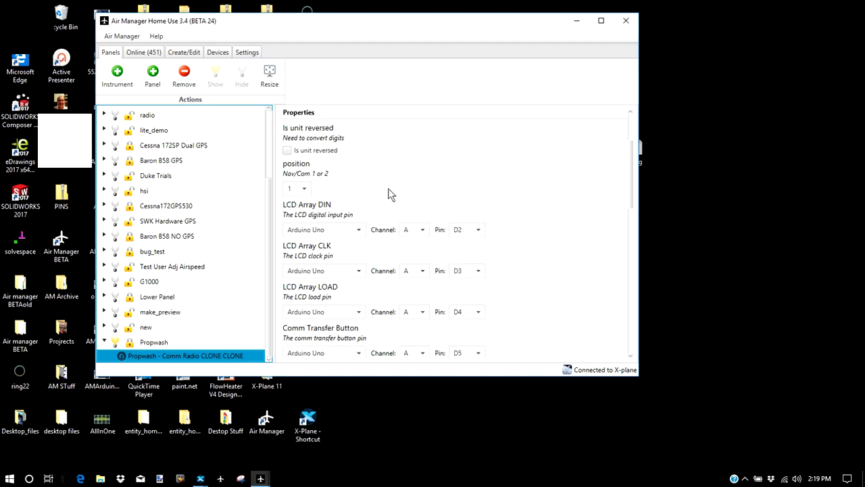
Keep position at 1 and LCD Array DIN on channel A, checking its board and channel options.
{"action": "left_click", "coordinate": [309, 190]}
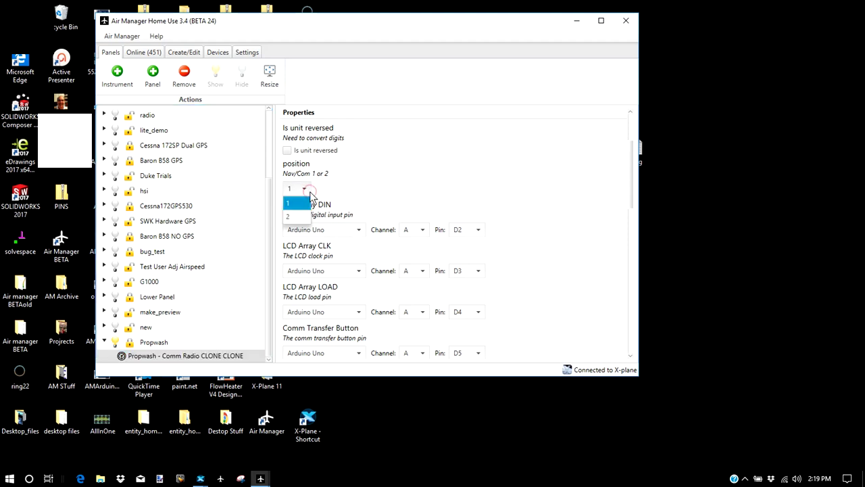
{"action": "left_click", "coordinate": [344, 185]}
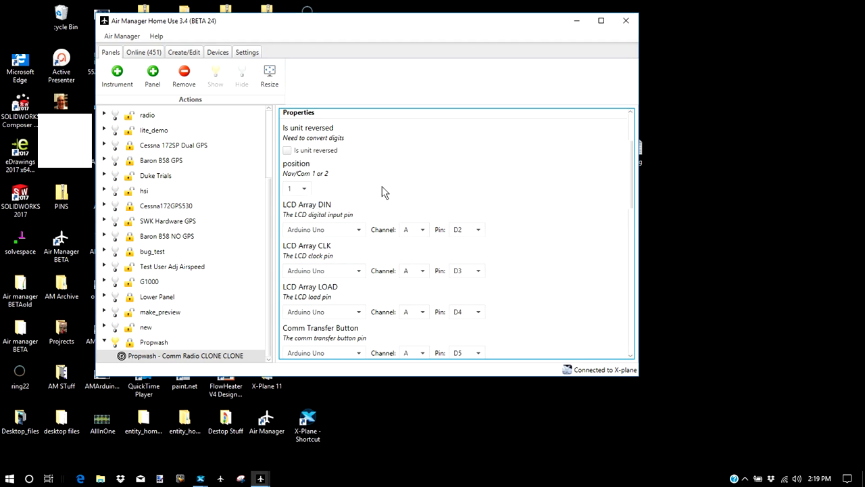
{"action": "left_click", "coordinate": [342, 233]}
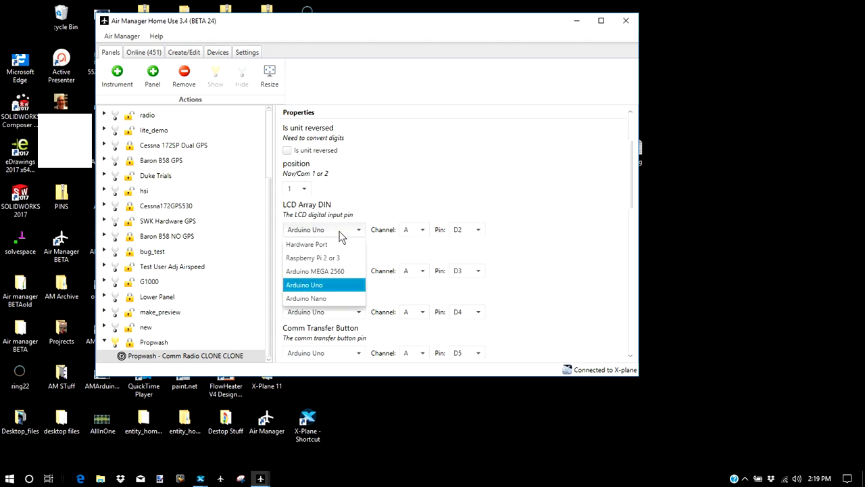
{"action": "left_click", "coordinate": [414, 189]}
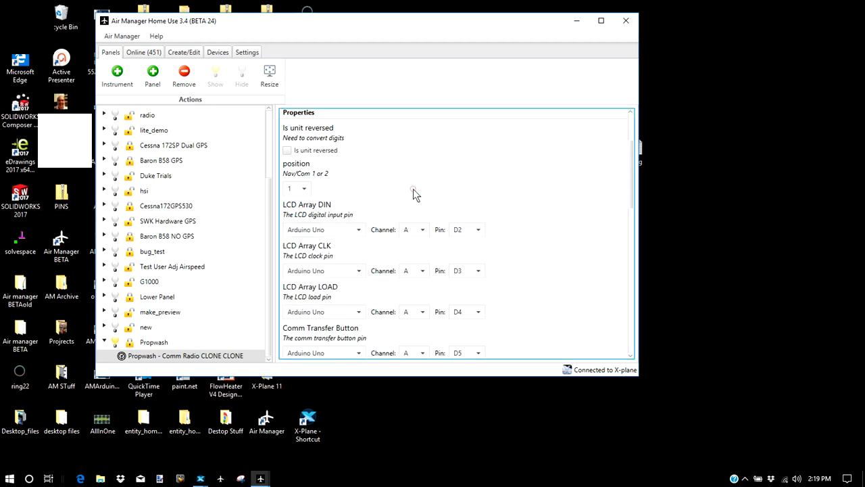
{"action": "left_click", "coordinate": [422, 230]}
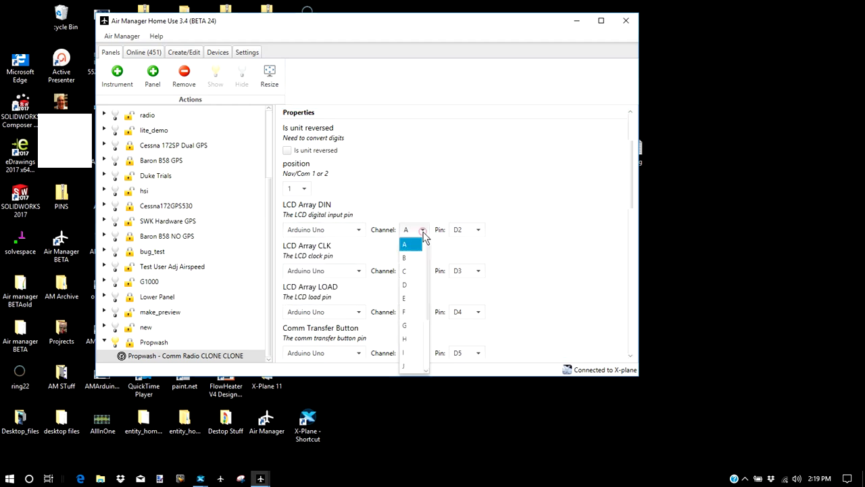
{"action": "left_click", "coordinate": [433, 189]}
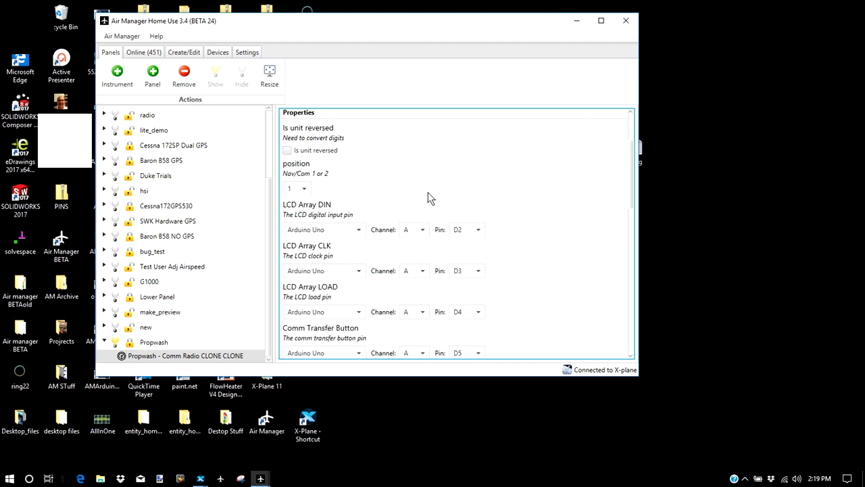
{"action": "left_click", "coordinate": [421, 230]}
{"action": "scroll", "coordinate": [428, 263], "scroll_direction": "down", "scroll_amount": 1}
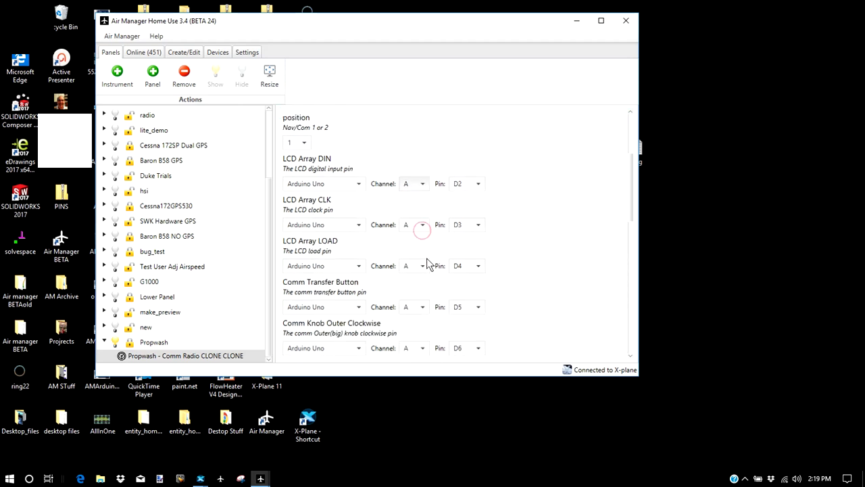
{"action": "left_click", "coordinate": [421, 187]}
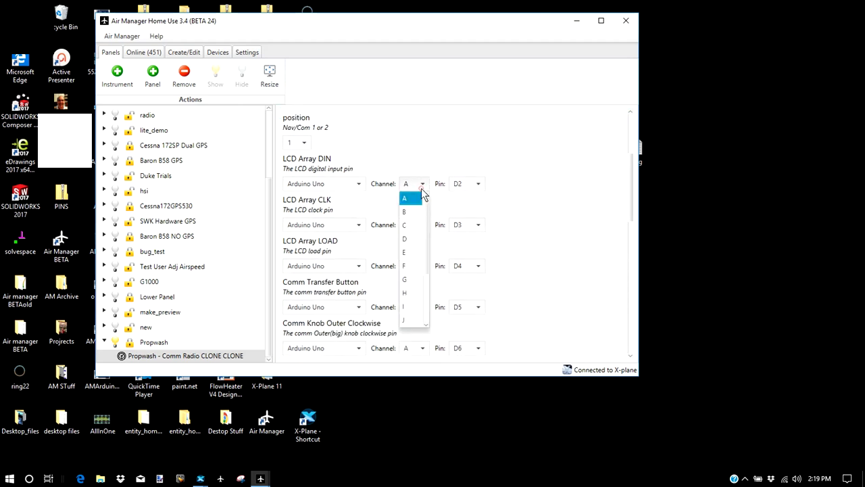
{"action": "left_click", "coordinate": [427, 269]}
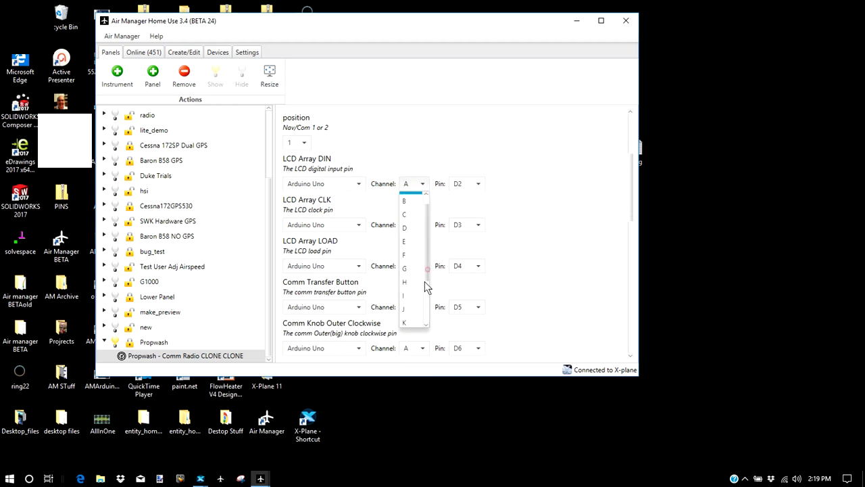
{"action": "scroll", "coordinate": [422, 234], "scroll_direction": "up", "scroll_amount": 1}
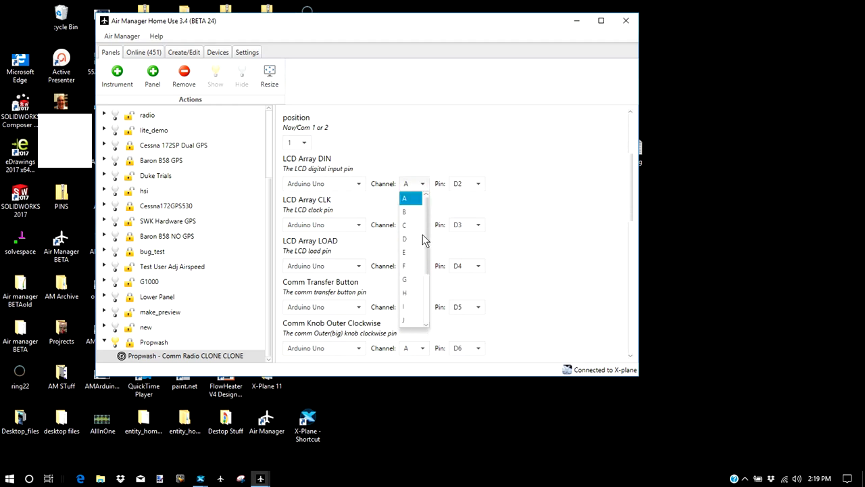
{"action": "left_click", "coordinate": [442, 138]}
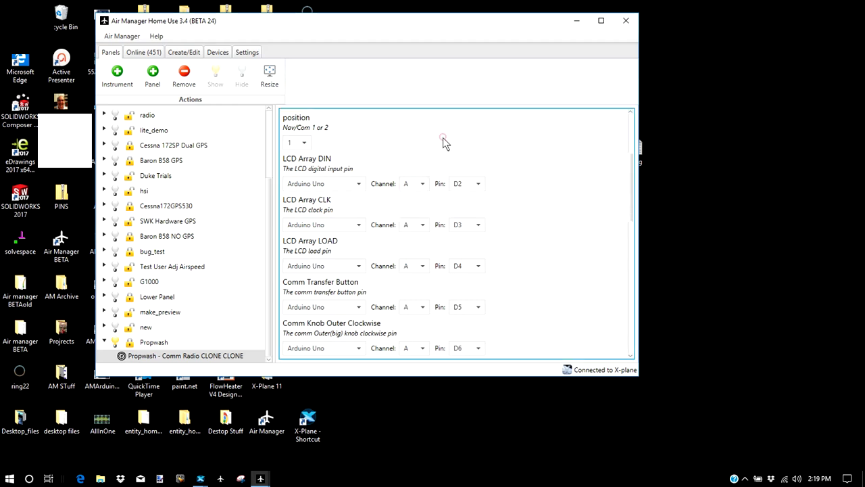
{"action": "left_click", "coordinate": [480, 184]}
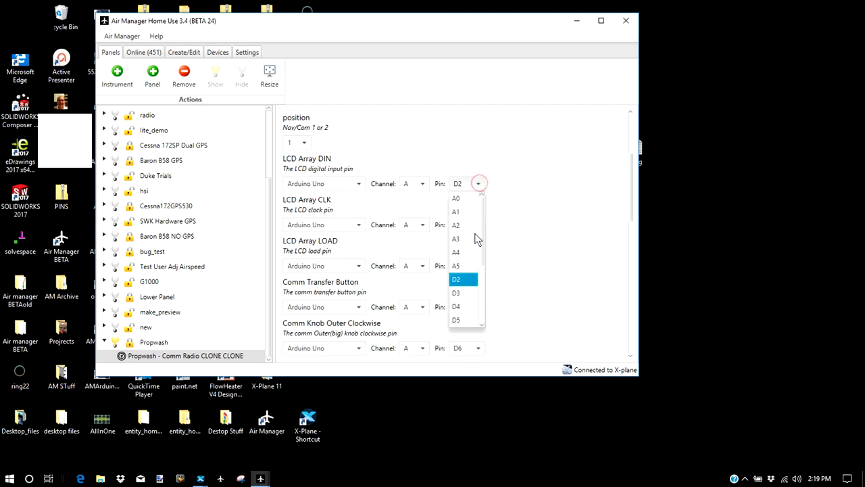
{"action": "left_click", "coordinate": [474, 281]}
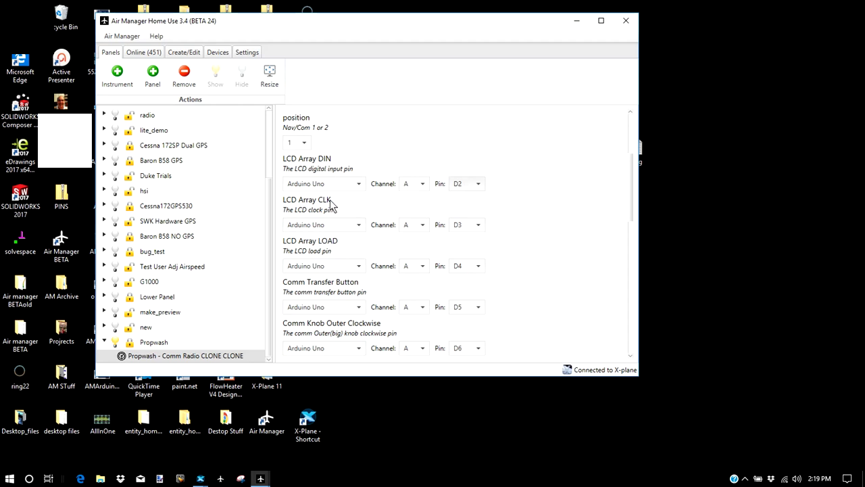
{"action": "scroll", "coordinate": [332, 199], "scroll_direction": "down", "scroll_amount": 1}
{"action": "scroll", "coordinate": [338, 237], "scroll_direction": "down", "scroll_amount": 1}
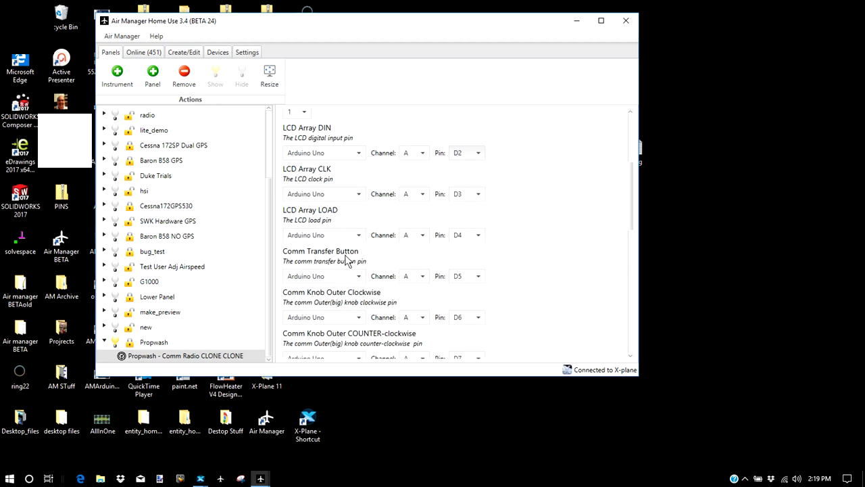
{"action": "scroll", "coordinate": [347, 260], "scroll_direction": "down", "scroll_amount": 1}
{"action": "scroll", "coordinate": [347, 254], "scroll_direction": "down", "scroll_amount": 3}
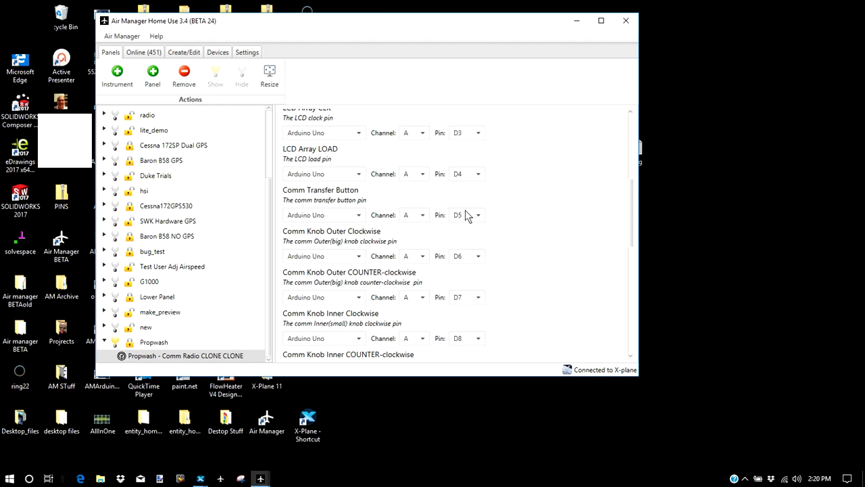
{"action": "scroll", "coordinate": [464, 214], "scroll_direction": "down", "scroll_amount": 3}
{"action": "scroll", "coordinate": [424, 214], "scroll_direction": "down", "scroll_amount": 1}
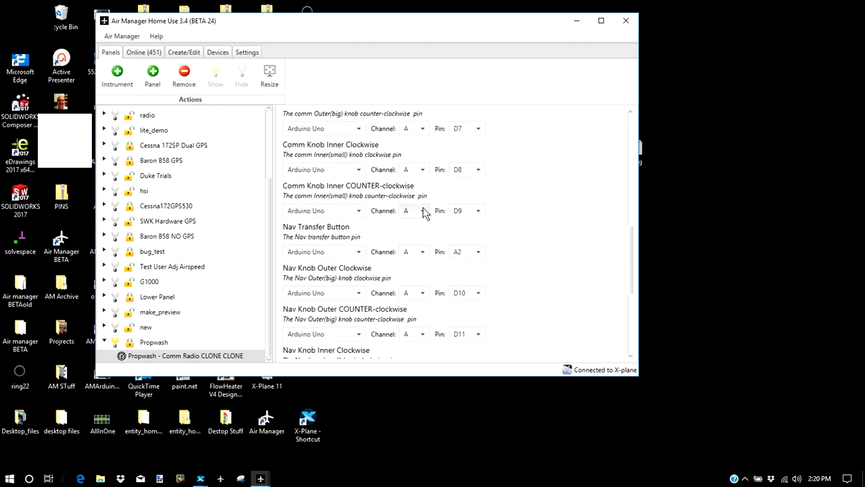
{"action": "scroll", "coordinate": [425, 214], "scroll_direction": "down", "scroll_amount": 3}
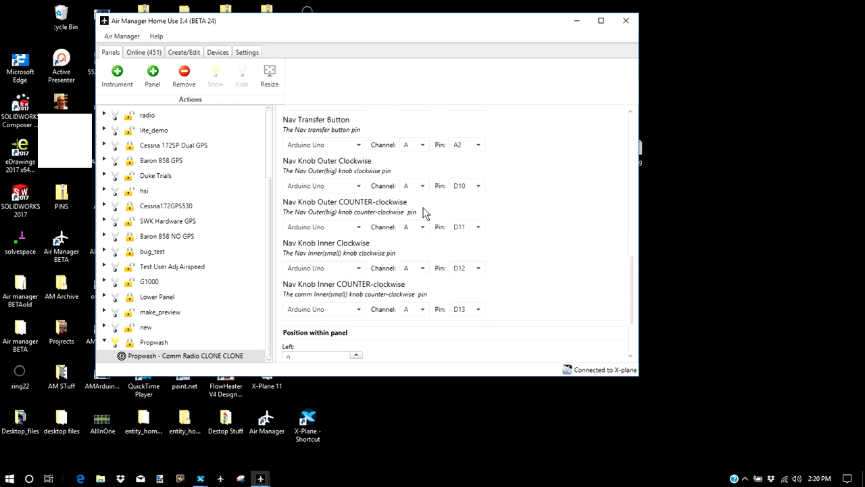
{"action": "scroll", "coordinate": [424, 214], "scroll_direction": "up", "scroll_amount": 1}
{"action": "scroll", "coordinate": [424, 214], "scroll_direction": "down", "scroll_amount": 2}
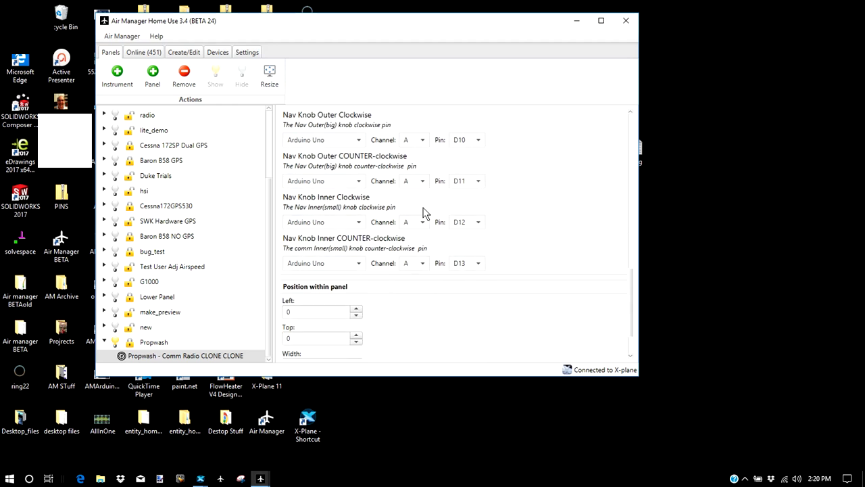
{"action": "scroll", "coordinate": [425, 214], "scroll_direction": "up", "scroll_amount": 8}
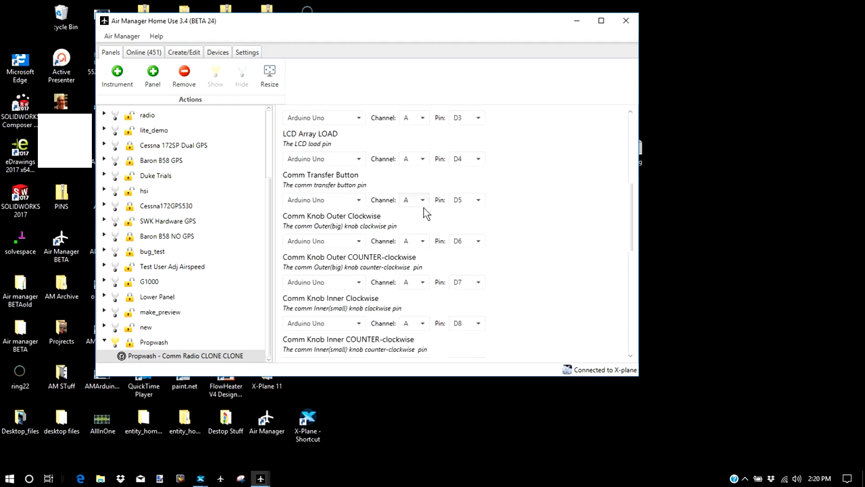
{"action": "scroll", "coordinate": [424, 210], "scroll_direction": "up", "scroll_amount": 6}
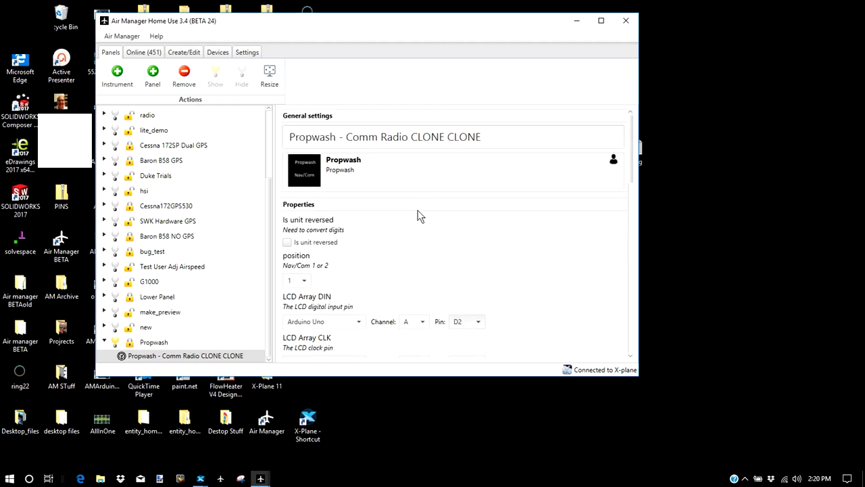
{"action": "scroll", "coordinate": [434, 246], "scroll_direction": "down", "scroll_amount": 5}
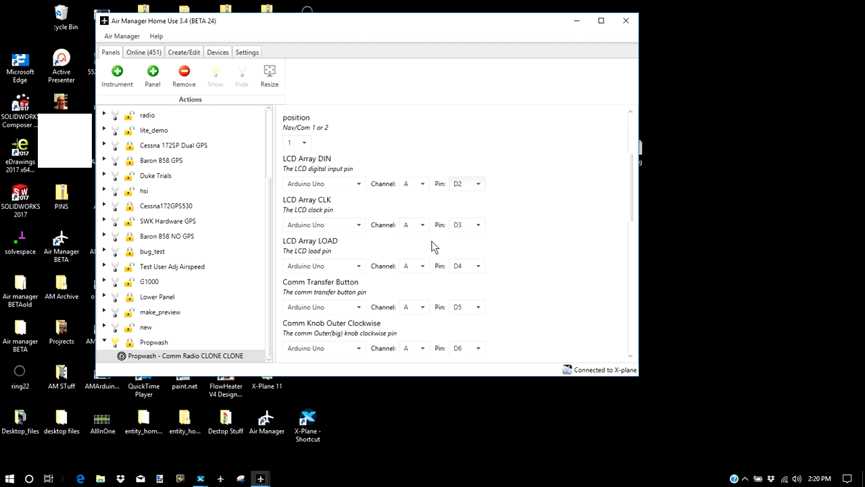
{"action": "left_click", "coordinate": [425, 174]}
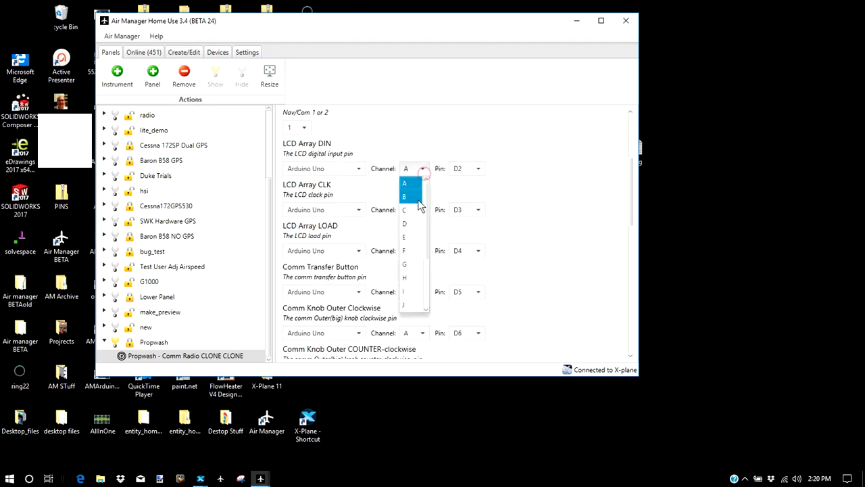
{"action": "left_click", "coordinate": [452, 116]}
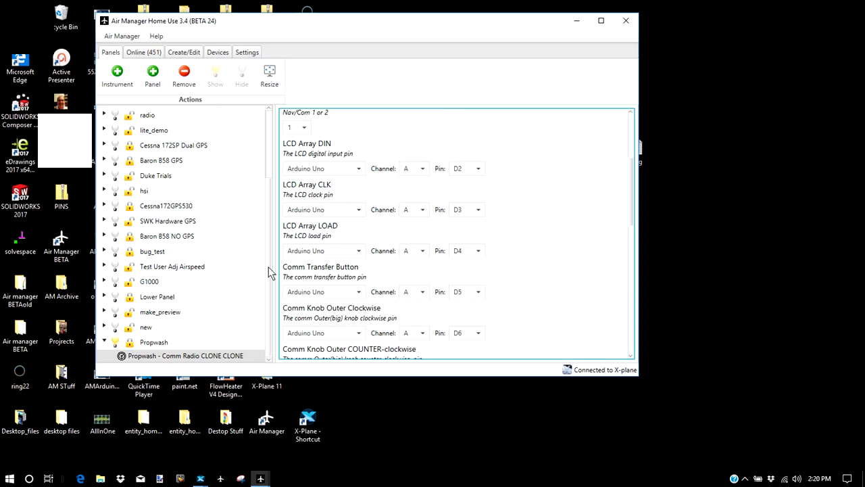
{"action": "scroll", "coordinate": [407, 249], "scroll_direction": "down", "scroll_amount": 1}
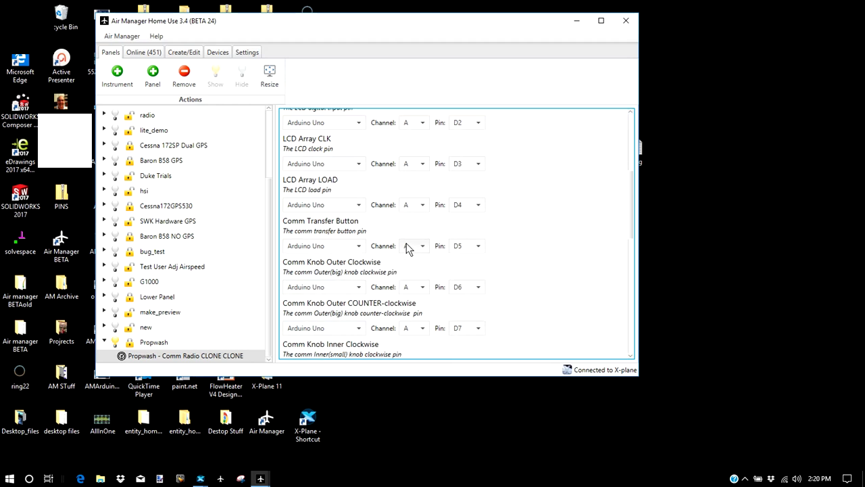
{"action": "scroll", "coordinate": [406, 248], "scroll_direction": "up", "scroll_amount": 2}
{"action": "scroll", "coordinate": [406, 244], "scroll_direction": "up", "scroll_amount": 3}
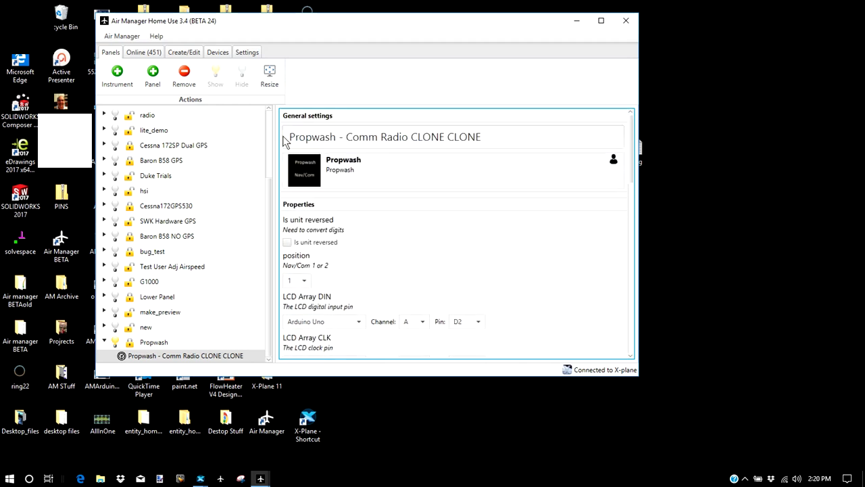